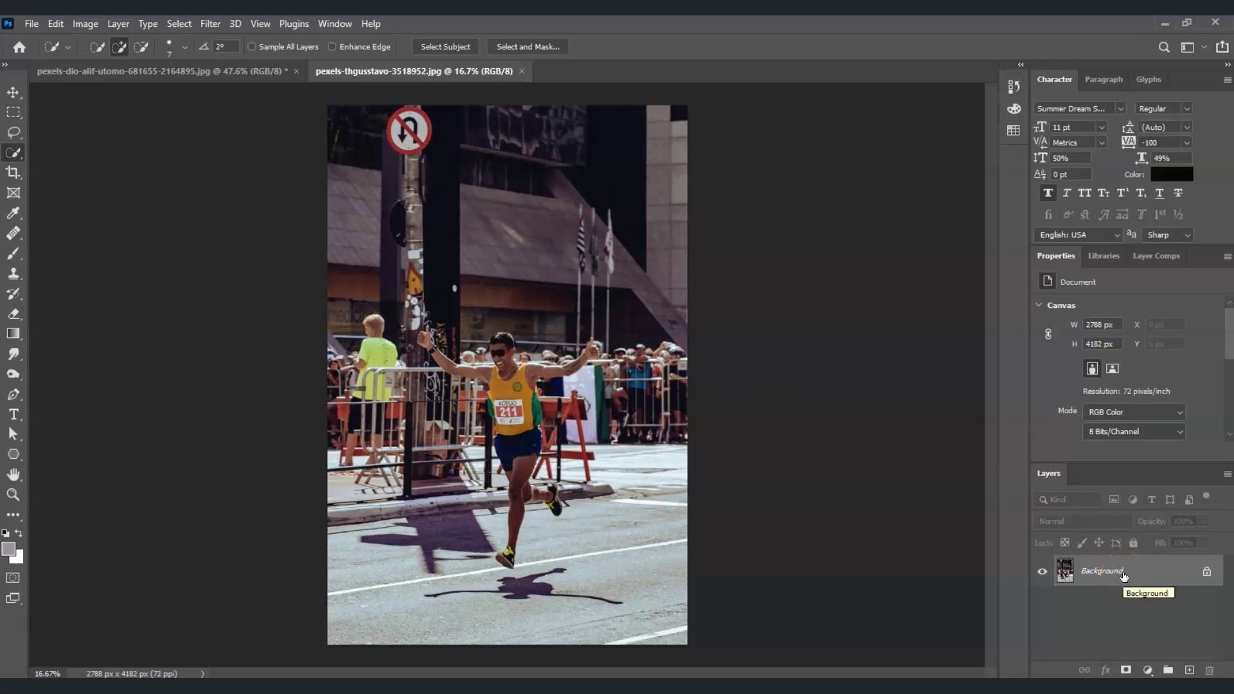
Duplicate the Background layer with Ctrl+J to create Layer 1.
{"action": "left_click_drag", "start_coordinate": [1124, 575], "coordinate": [1123, 573]}
{"action": "key", "text": "ctrl+j"}
{"action": "left_click", "coordinate": [1095, 552]}
{"action": "left_click", "coordinate": [1122, 572]}
{"action": "left_click", "coordinate": [1087, 571]}
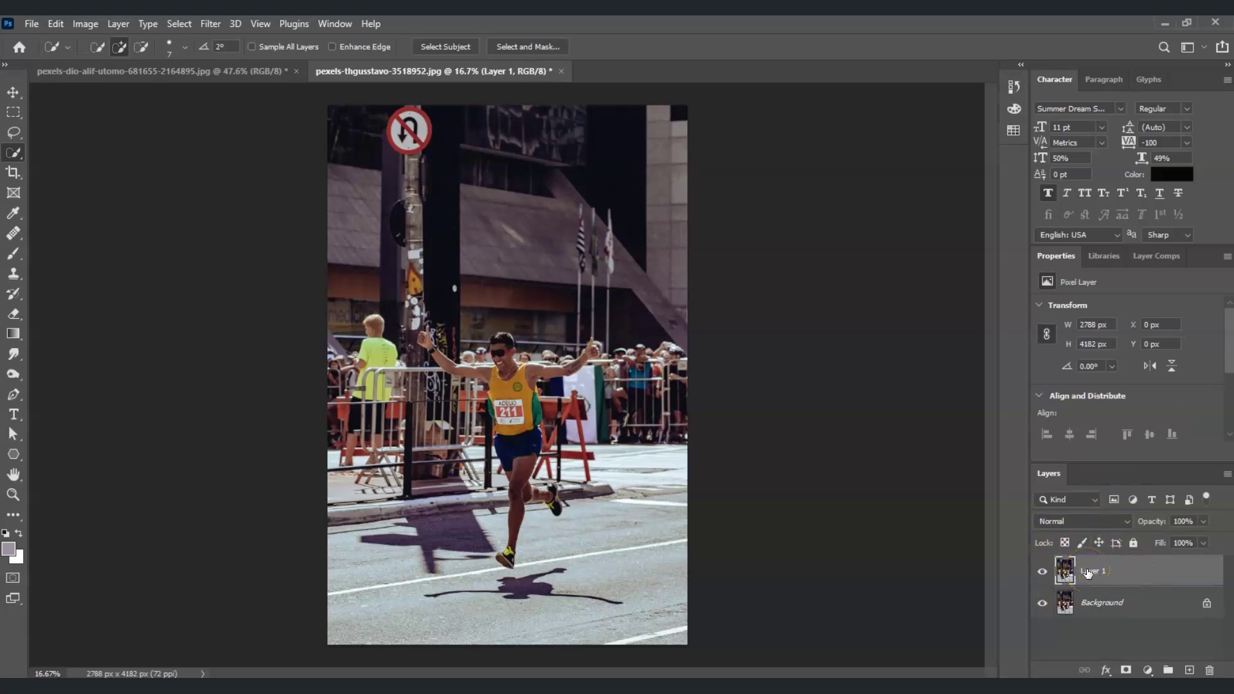
Rename Layer 1 to 'background blur' and make it the active layer.
{"action": "double_click", "coordinate": [1087, 571]}
{"action": "type", "text": "background blur"}
{"action": "key", "text": "Return"}
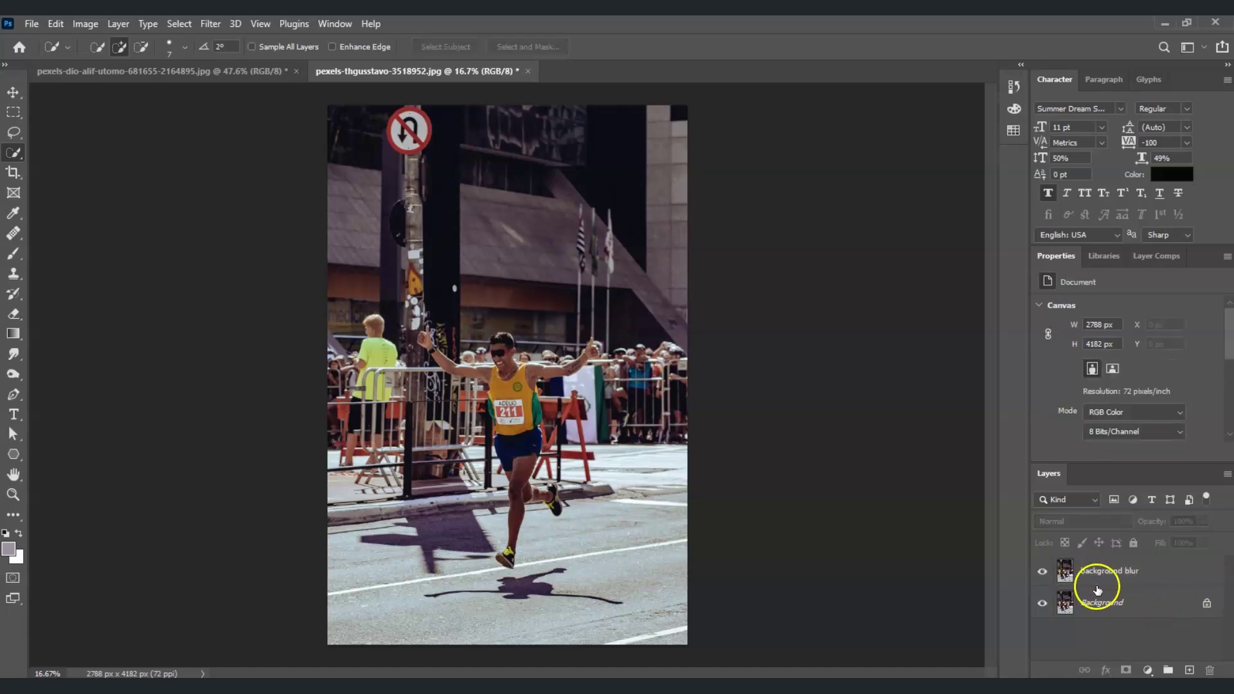
{"action": "left_click", "coordinate": [1093, 573]}
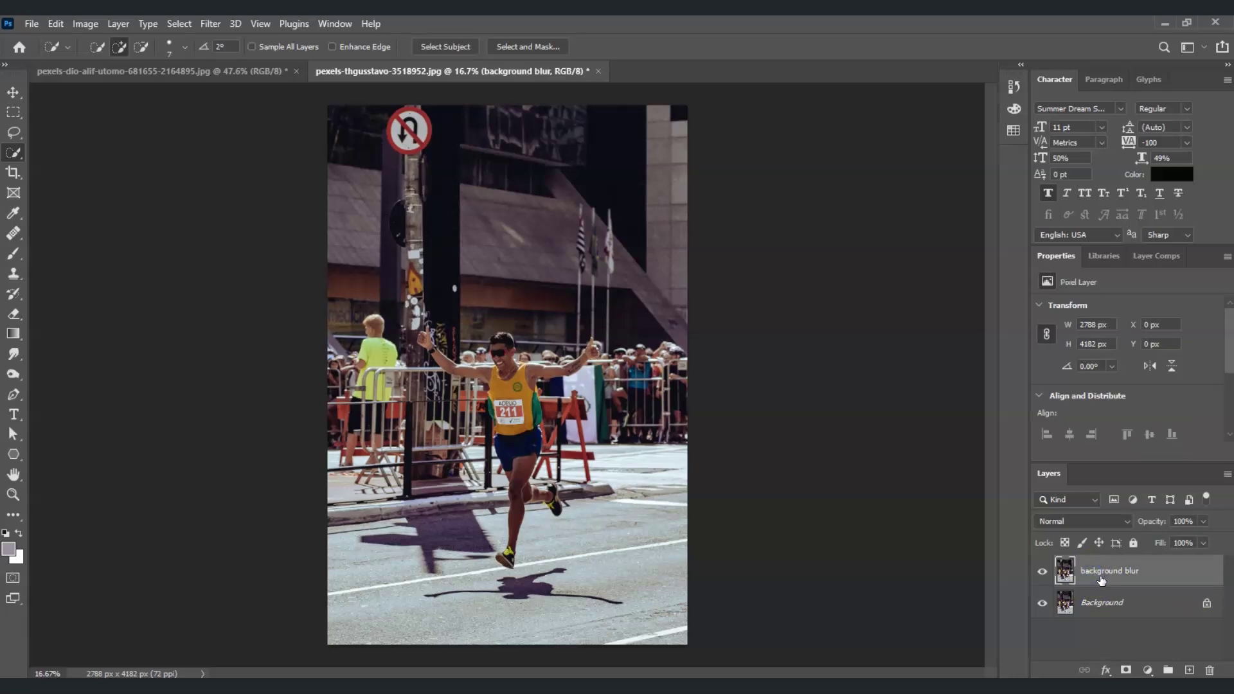
{"action": "left_click", "coordinate": [1098, 575]}
{"action": "left_click", "coordinate": [1087, 612]}
Auto-select the runner with Select > Subject and zoom in on him.
{"action": "left_click", "coordinate": [180, 24]}
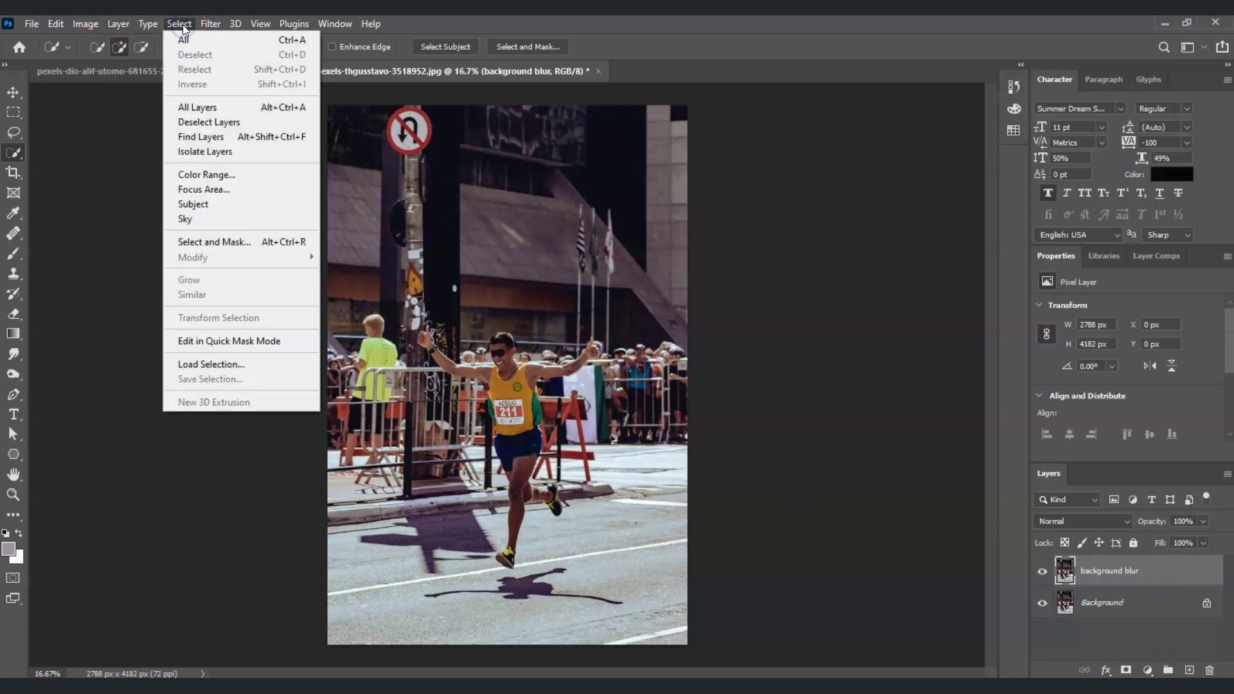
{"action": "left_click", "coordinate": [240, 212]}
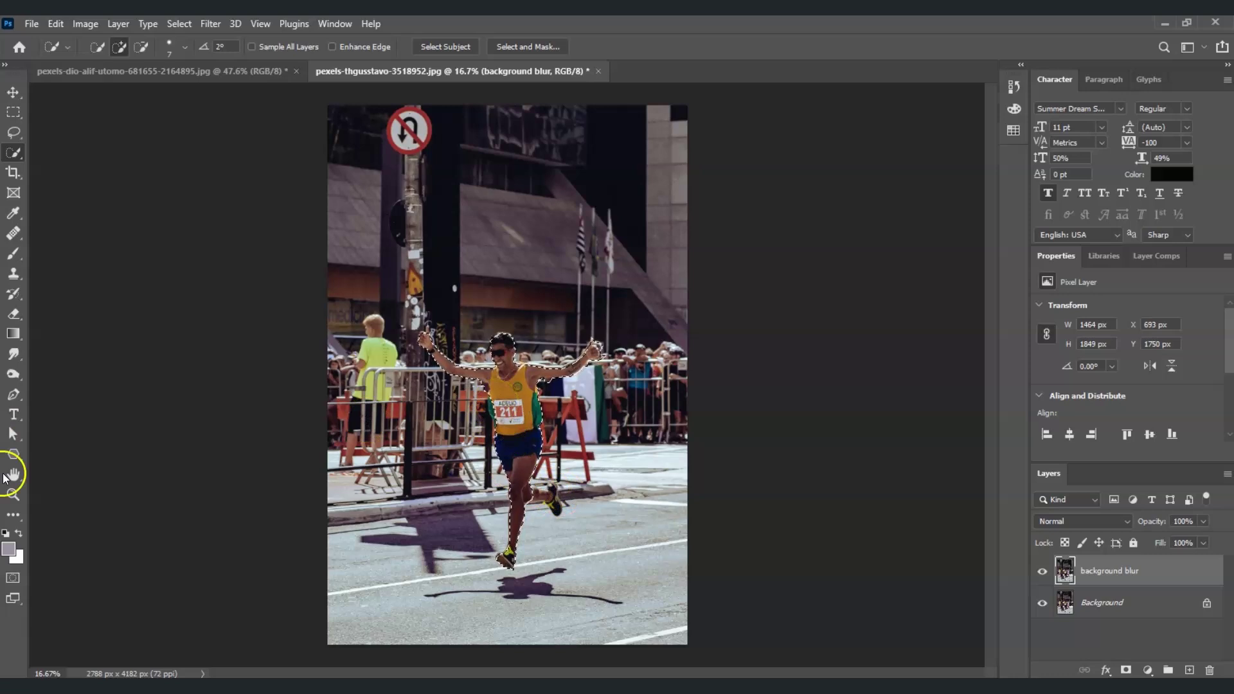
{"action": "left_click", "coordinate": [13, 494]}
{"action": "left_click", "coordinate": [374, 449]}
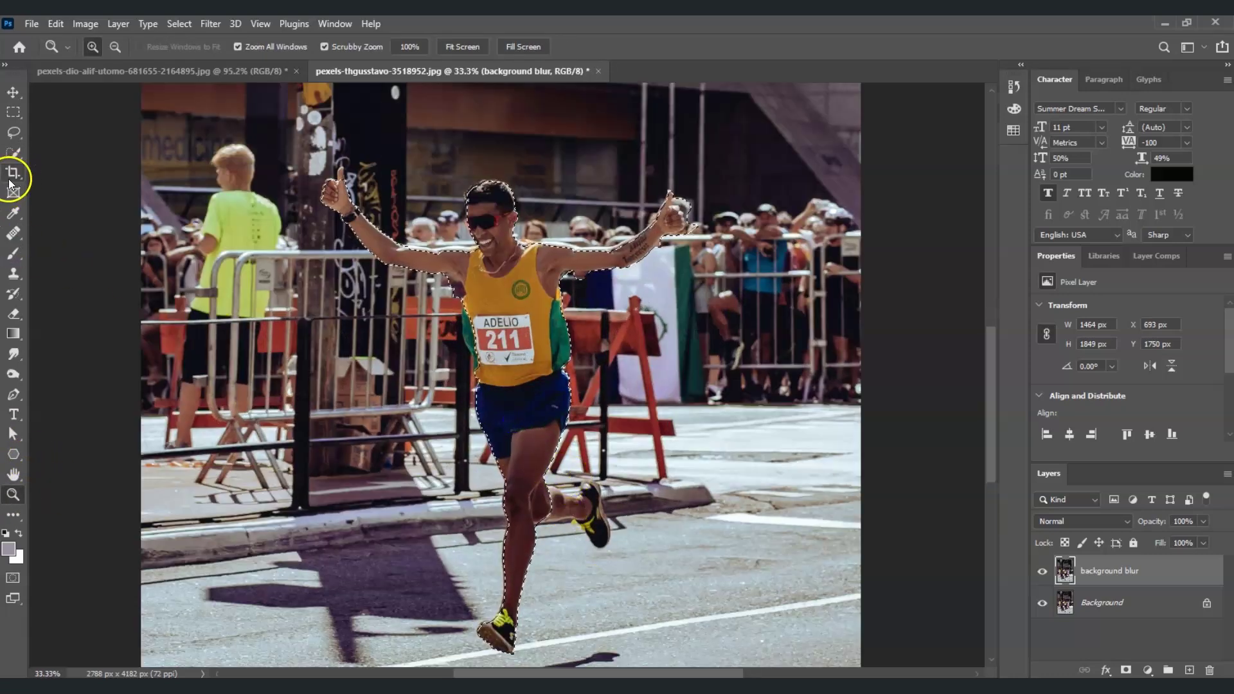
Refine with Quick Selection, adding the rear foot and shorts, then switch to Subtract mode.
{"action": "left_click", "coordinate": [15, 151]}
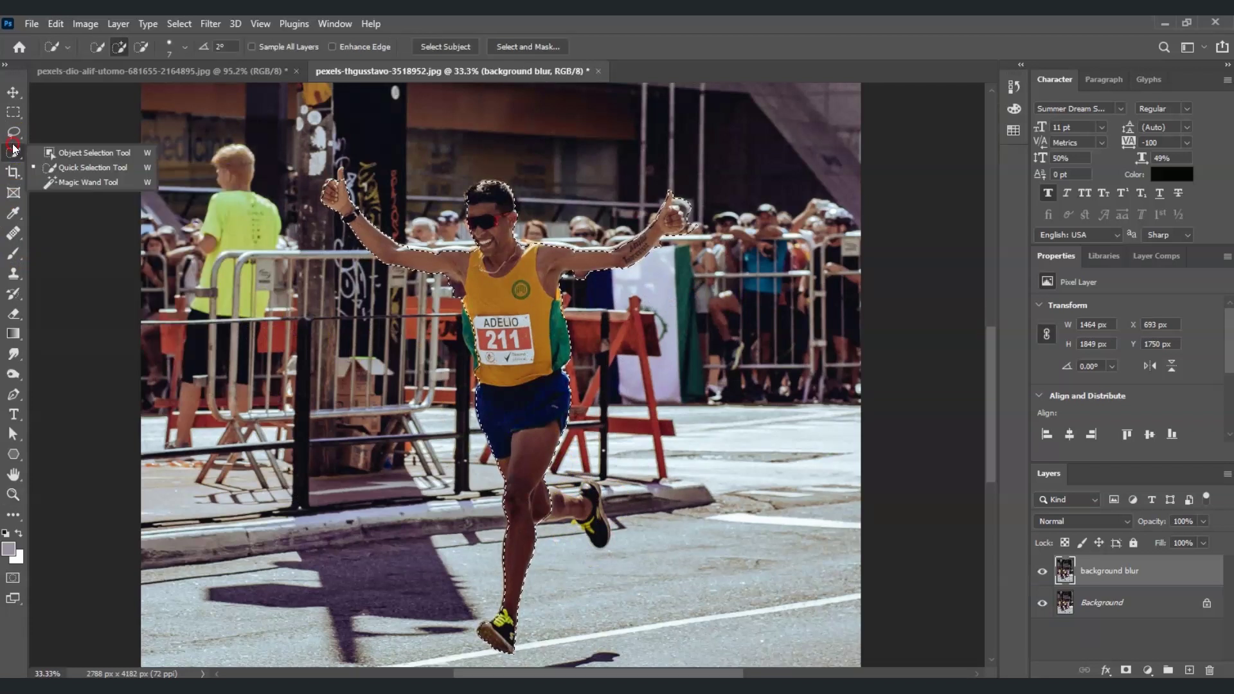
{"action": "left_click", "coordinate": [91, 166]}
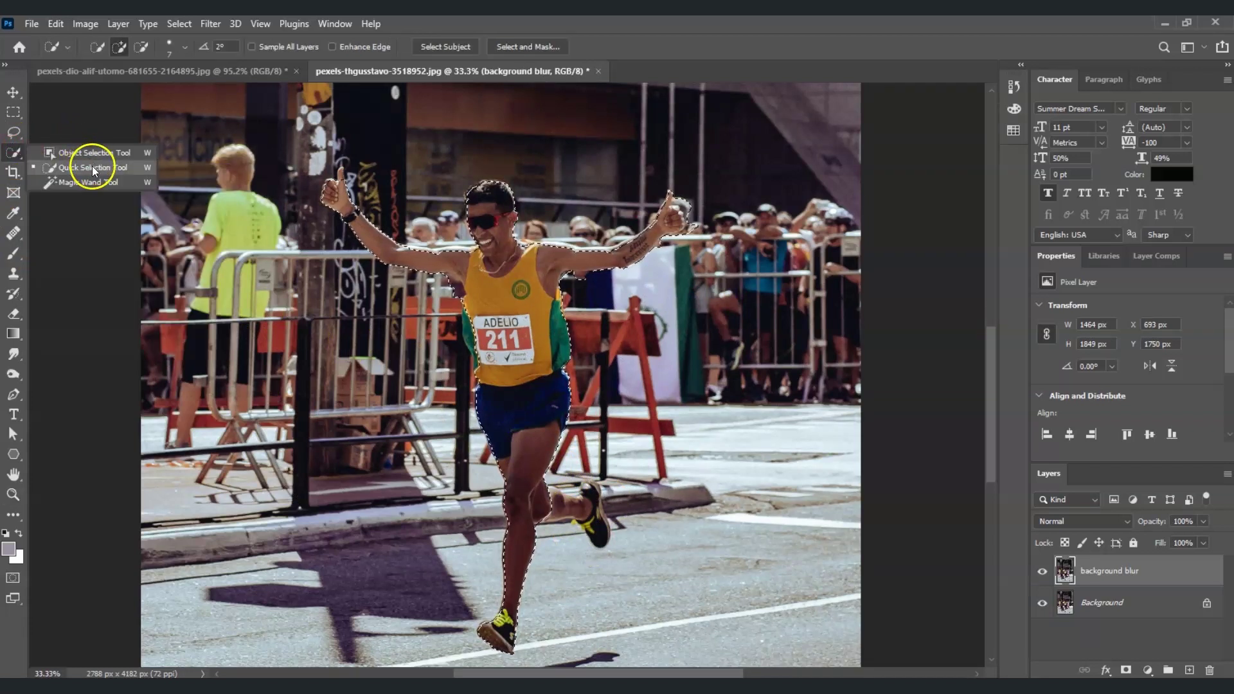
{"action": "left_click", "coordinate": [579, 537]}
{"action": "left_click", "coordinate": [514, 439]}
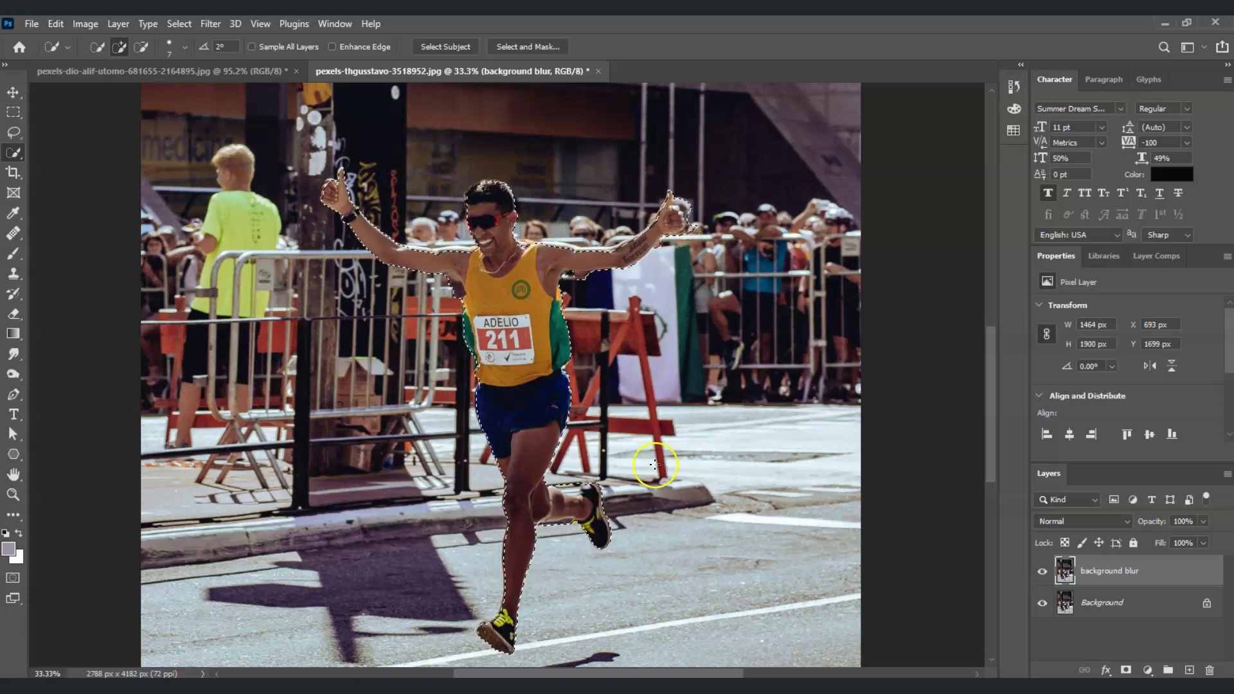
{"action": "left_click", "coordinate": [140, 46]}
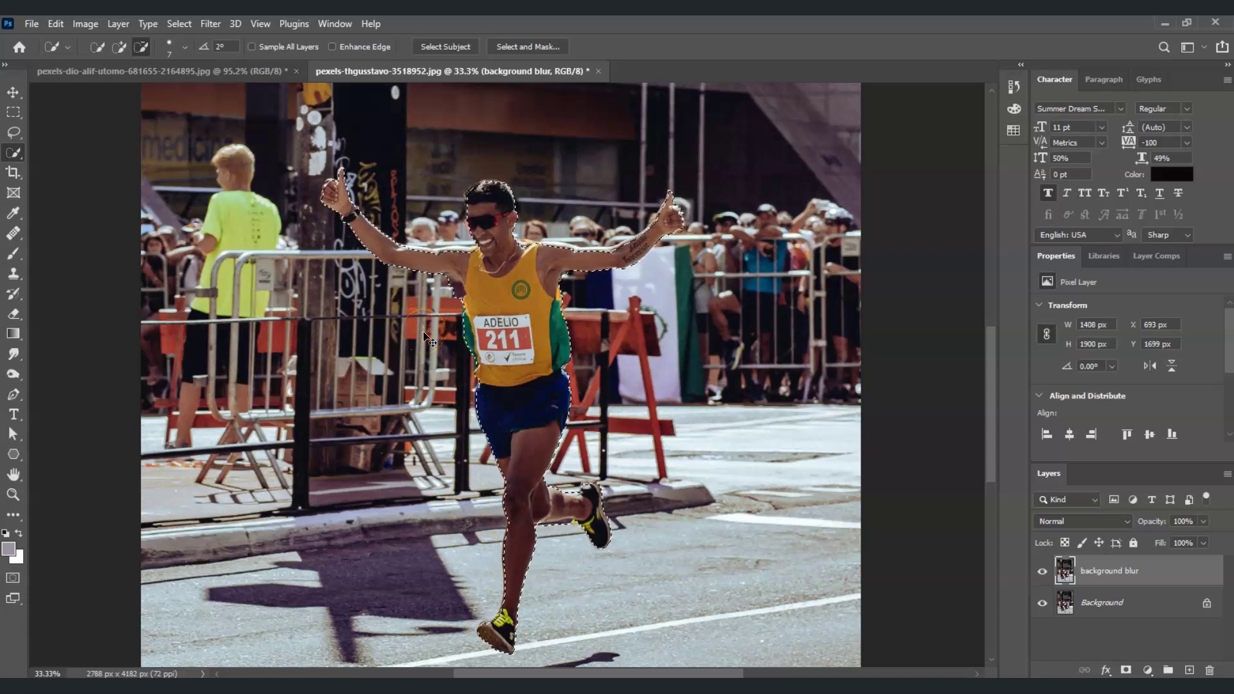
Copy the runner to a hidden layer named 'subject', then select background blur.
{"action": "key", "text": "ctrl+j"}
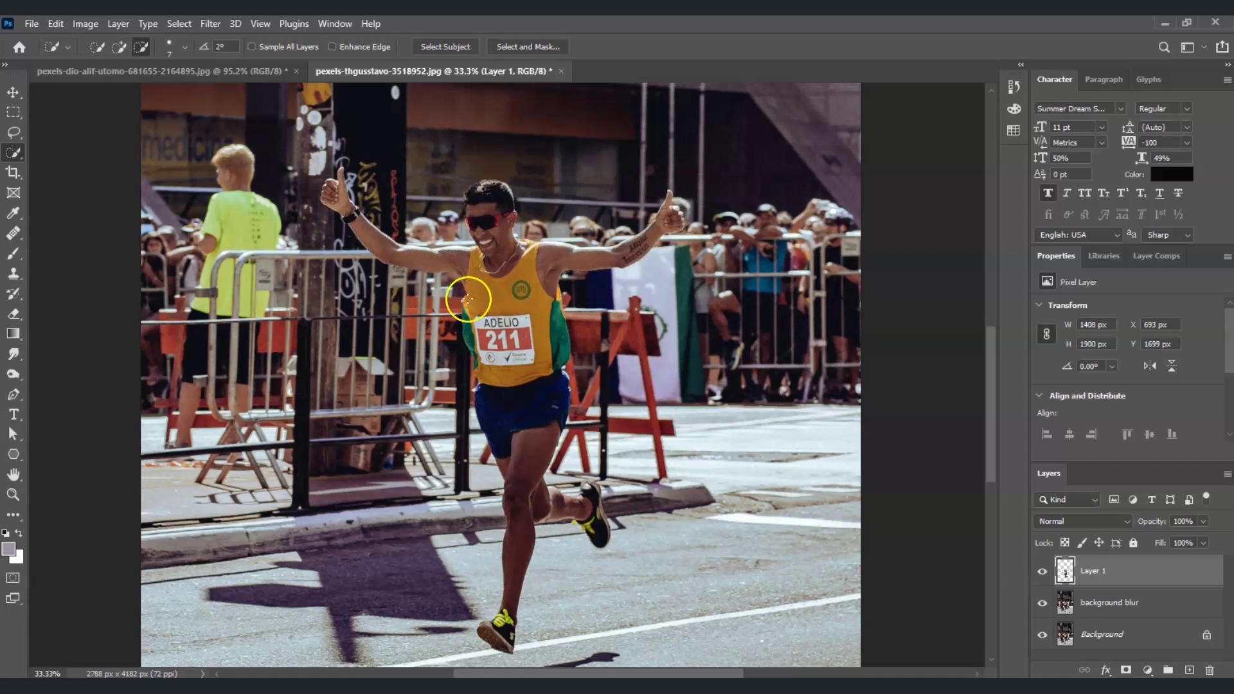
{"action": "double_click", "coordinate": [1095, 571]}
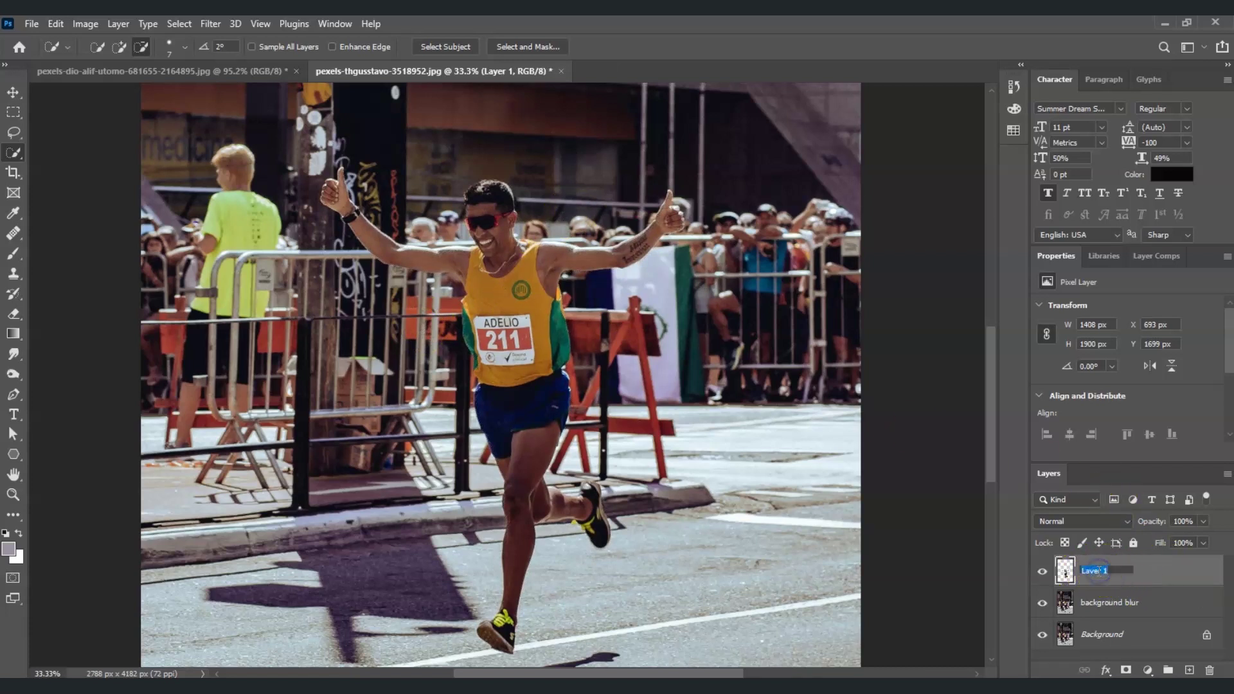
{"action": "type", "text": "subject"}
{"action": "key", "text": "Return"}
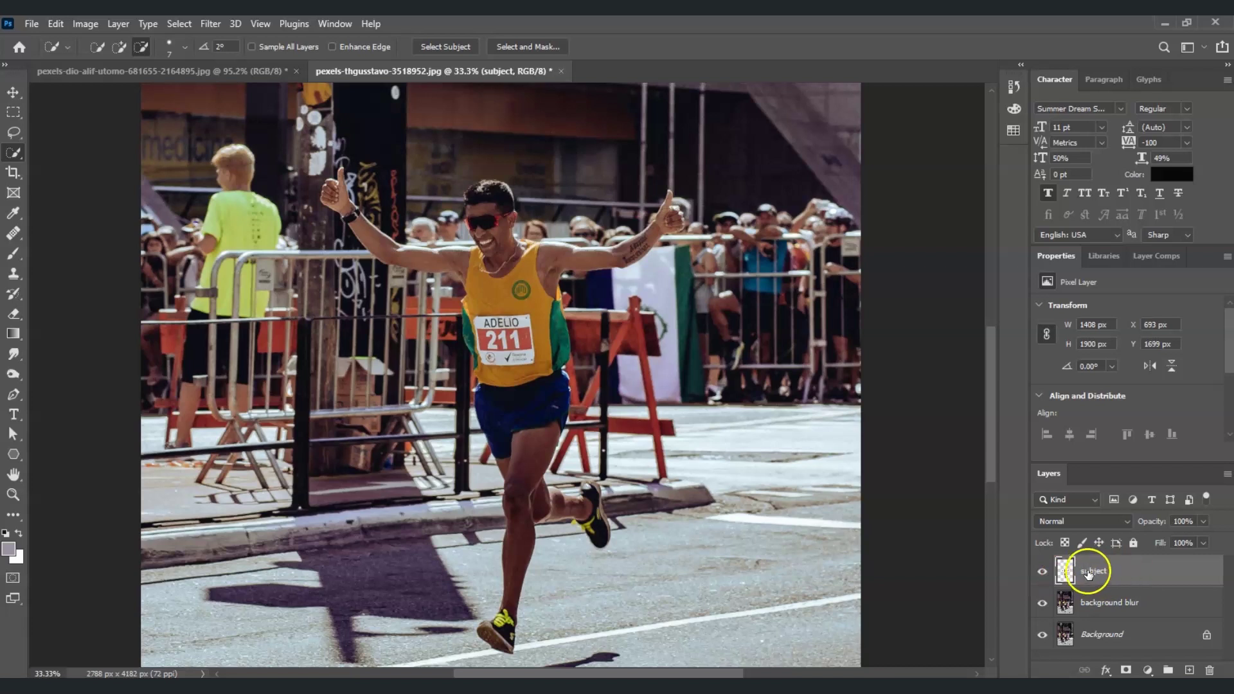
{"action": "left_click", "coordinate": [1042, 571]}
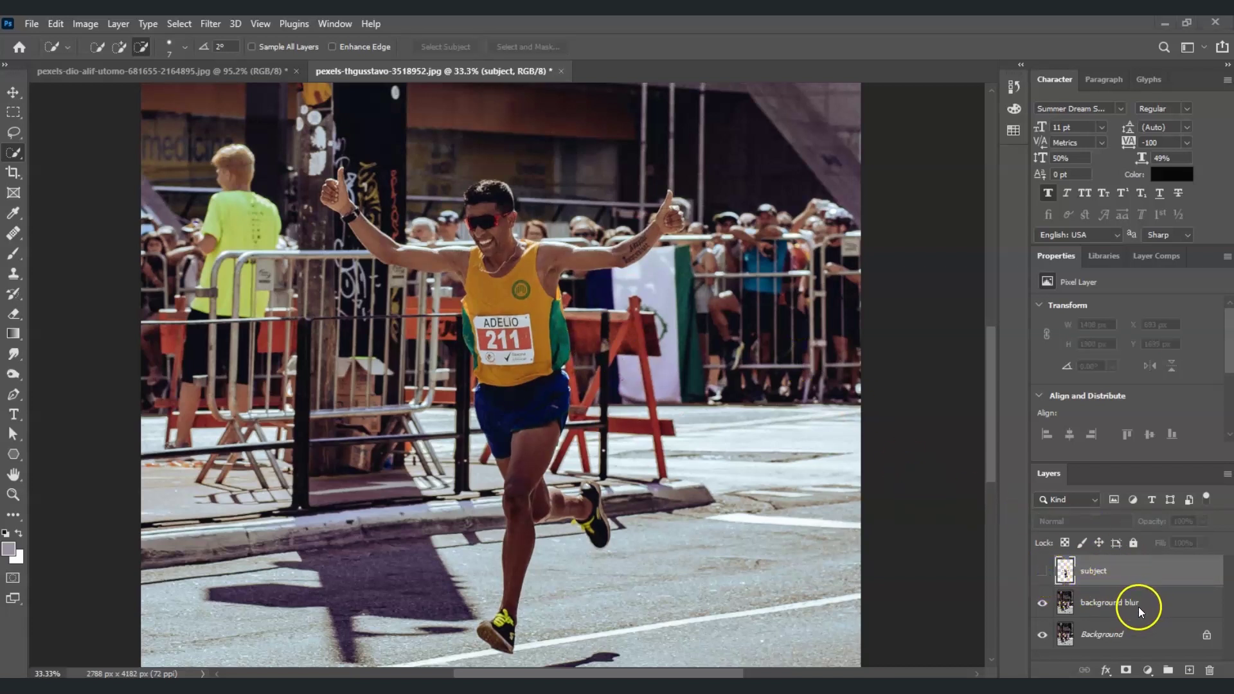
{"action": "left_click", "coordinate": [1107, 602]}
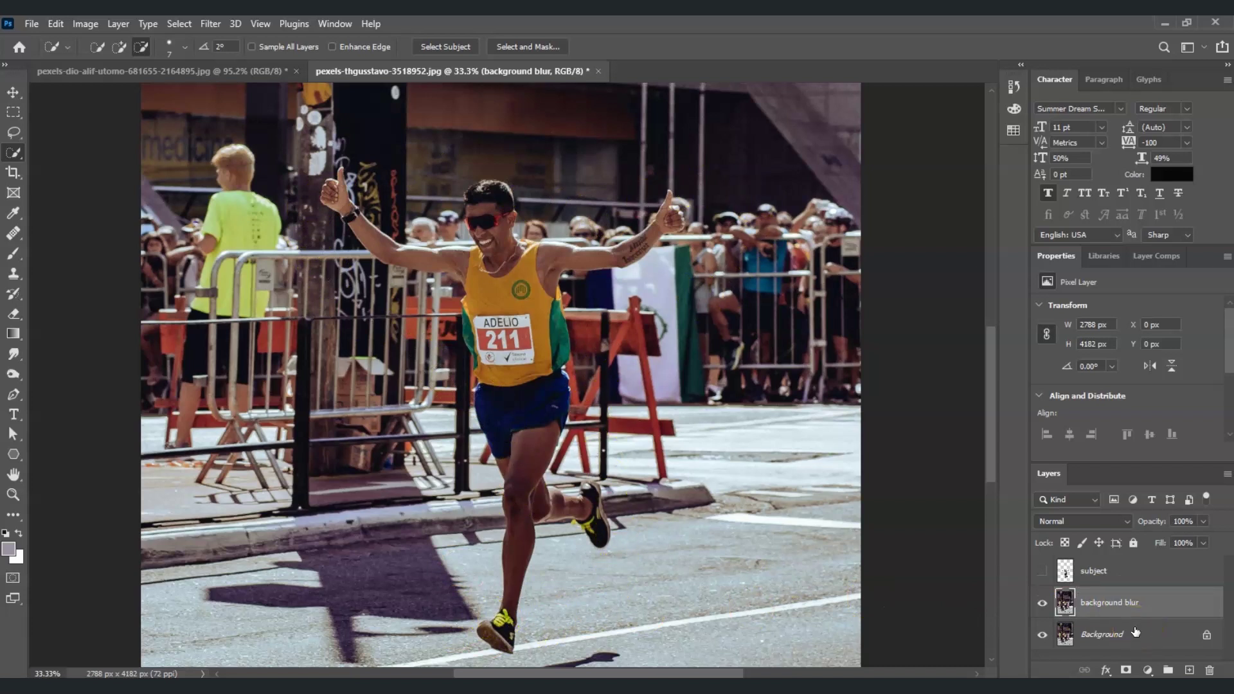
Load the runner's outline, Content-Aware Fill it on background blur, then deselect.
{"action": "left_click", "coordinate": [1065, 570], "text": "ctrl"}
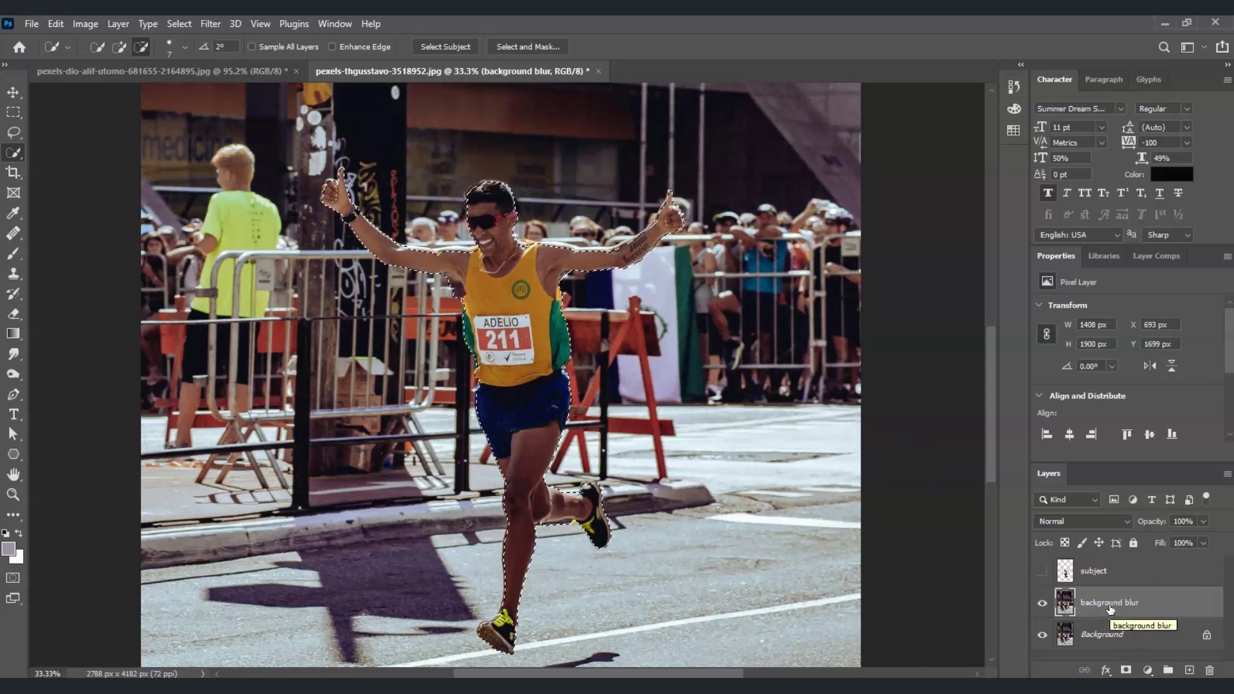
{"action": "left_click", "coordinate": [57, 24]}
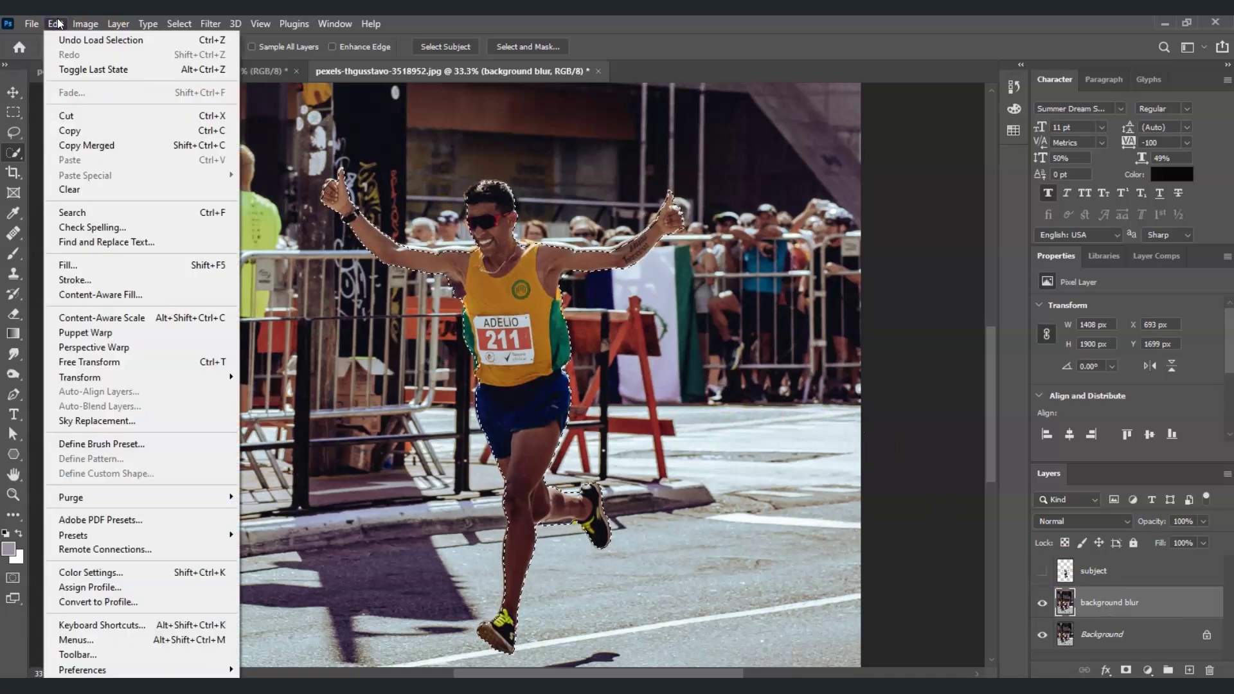
{"action": "left_click", "coordinate": [183, 264]}
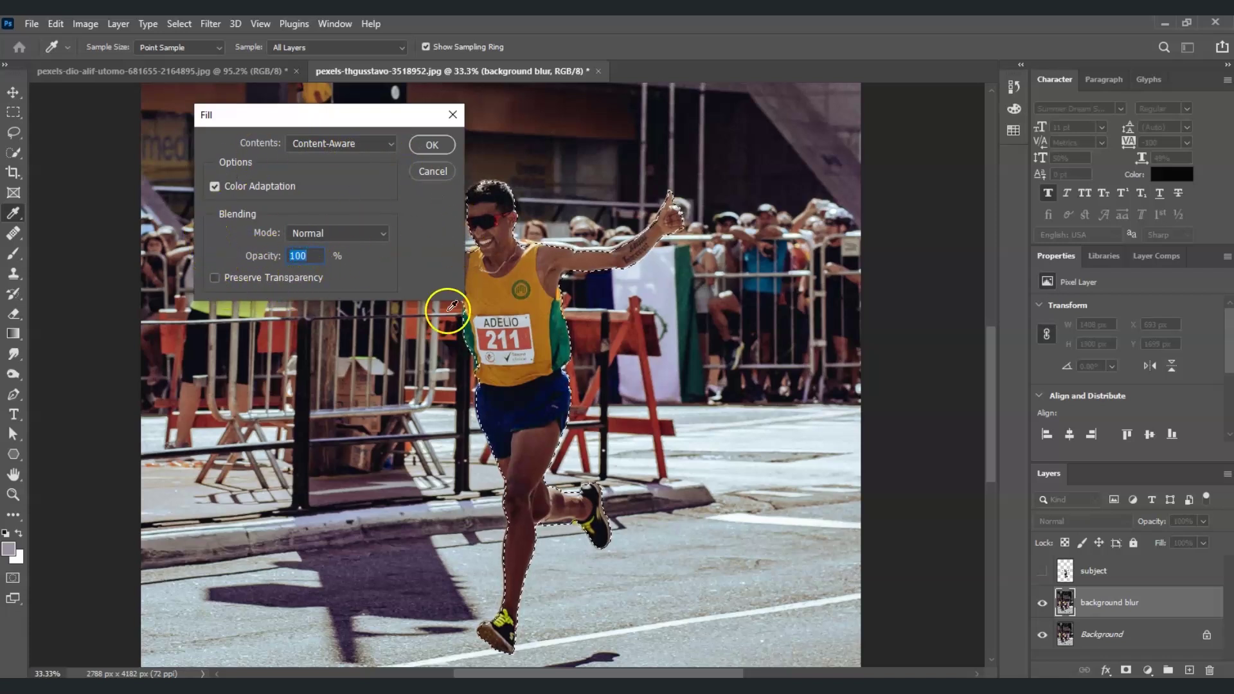
{"action": "left_click", "coordinate": [430, 147]}
{"action": "key", "text": "w"}
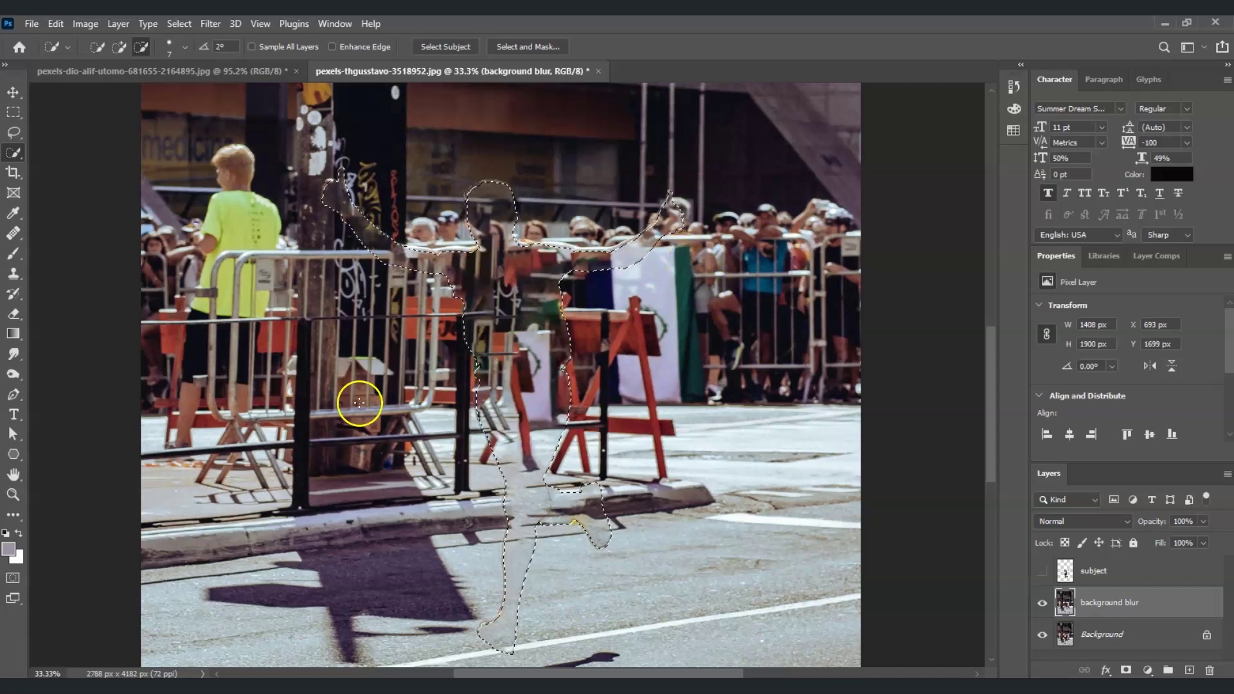
{"action": "key", "text": "ctrl+d"}
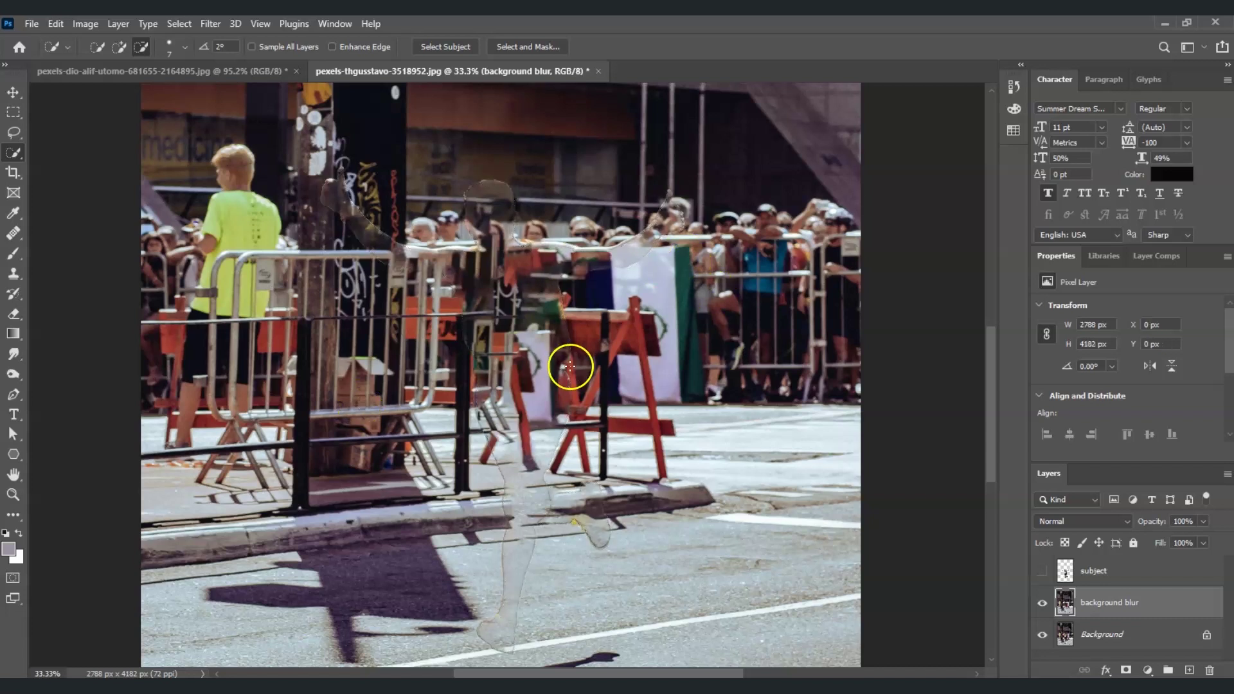
Turn the subject layer back on and return to the background blur layer.
{"action": "left_click", "coordinate": [1094, 572]}
{"action": "left_click", "coordinate": [1042, 571]}
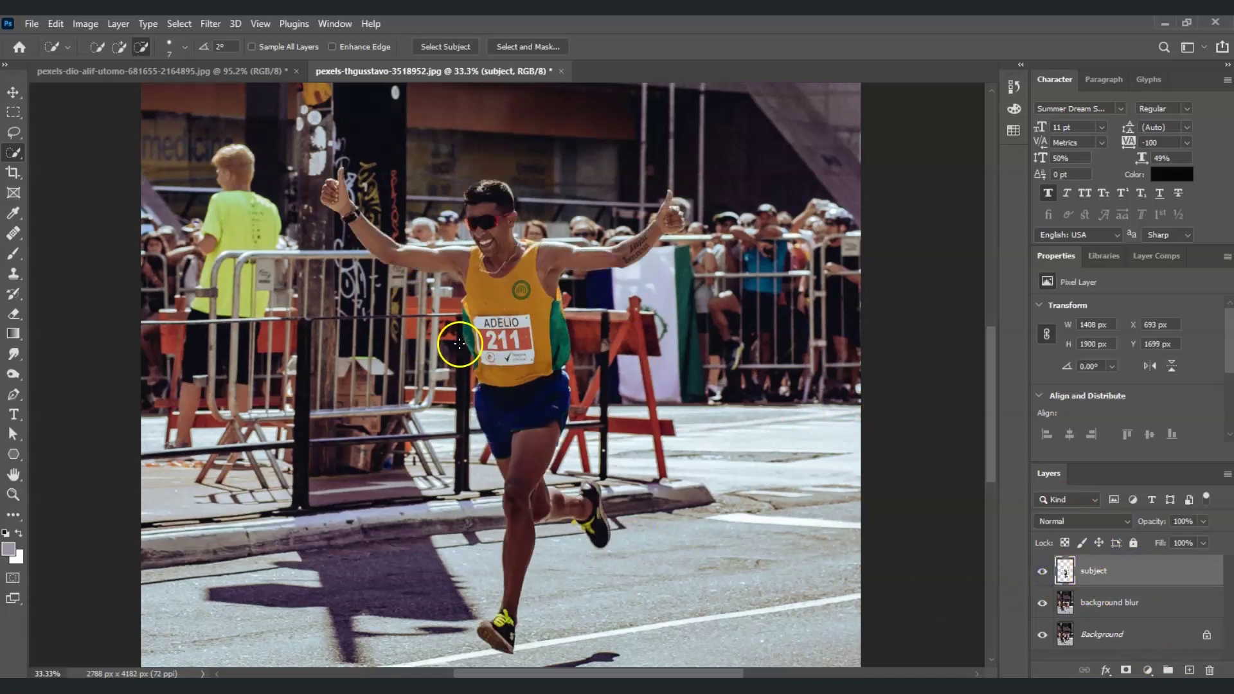
{"action": "left_click", "coordinate": [1125, 608]}
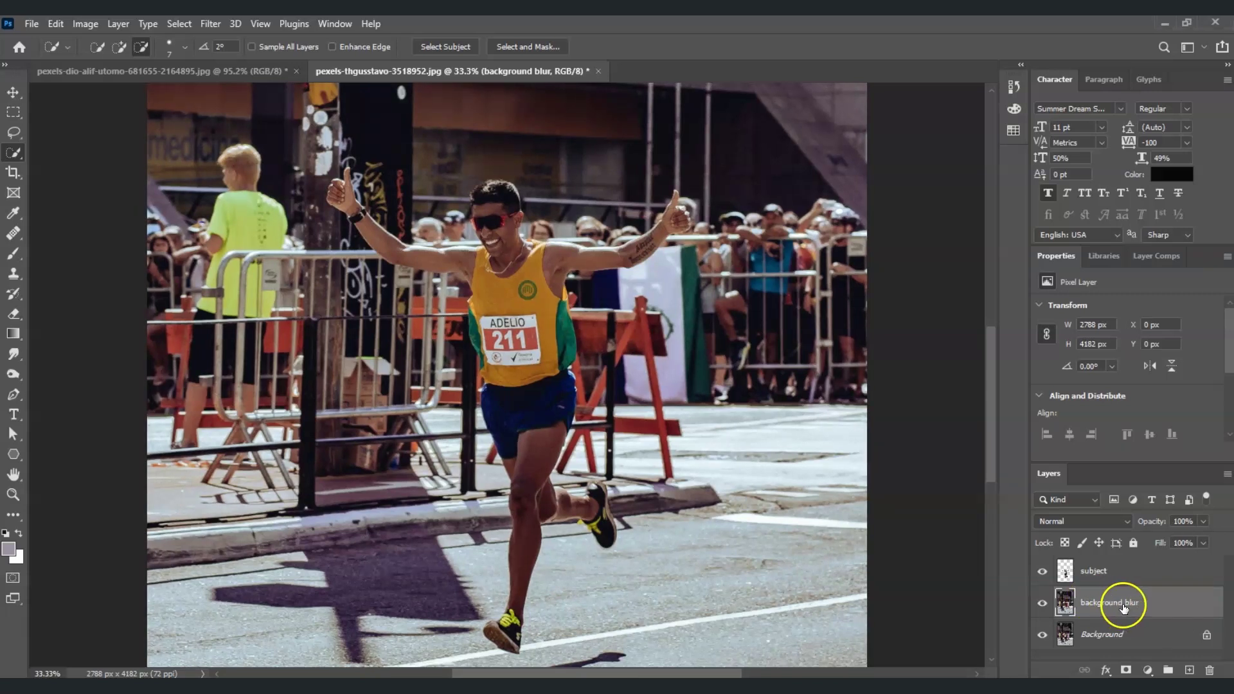
Start Filter > Blur Gallery > Path Blur on the background blur layer.
{"action": "left_click", "coordinate": [212, 24]}
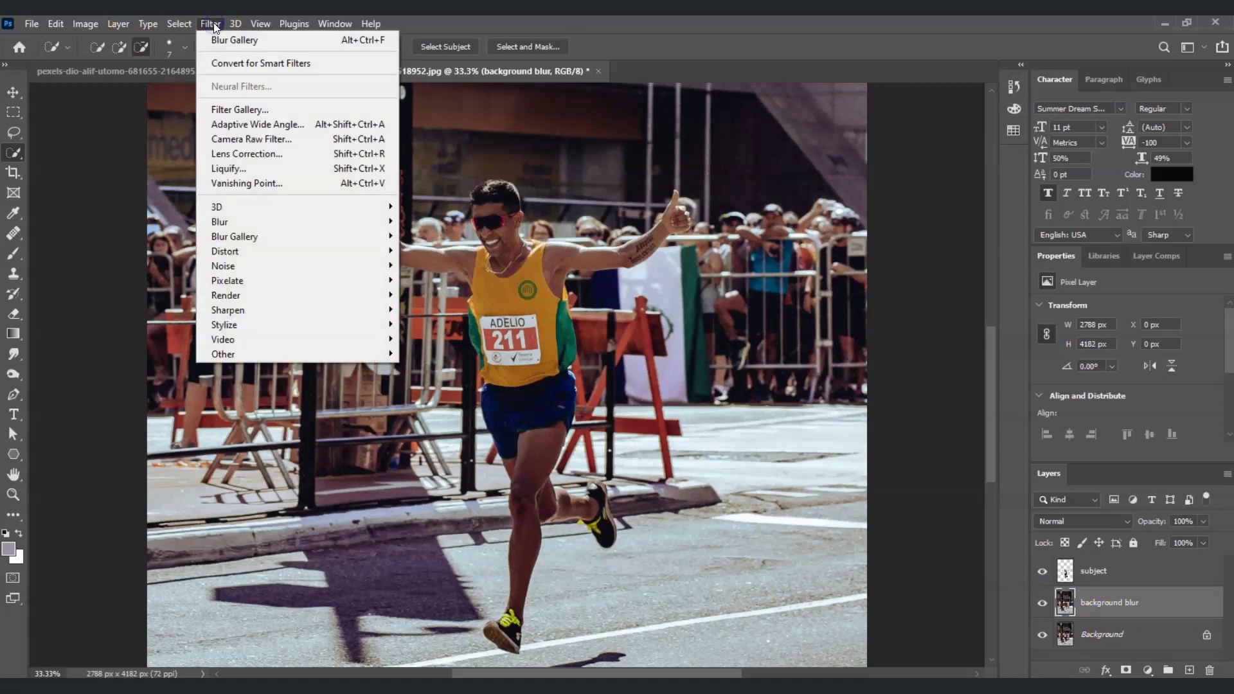
{"action": "mouse_move", "coordinate": [323, 233]}
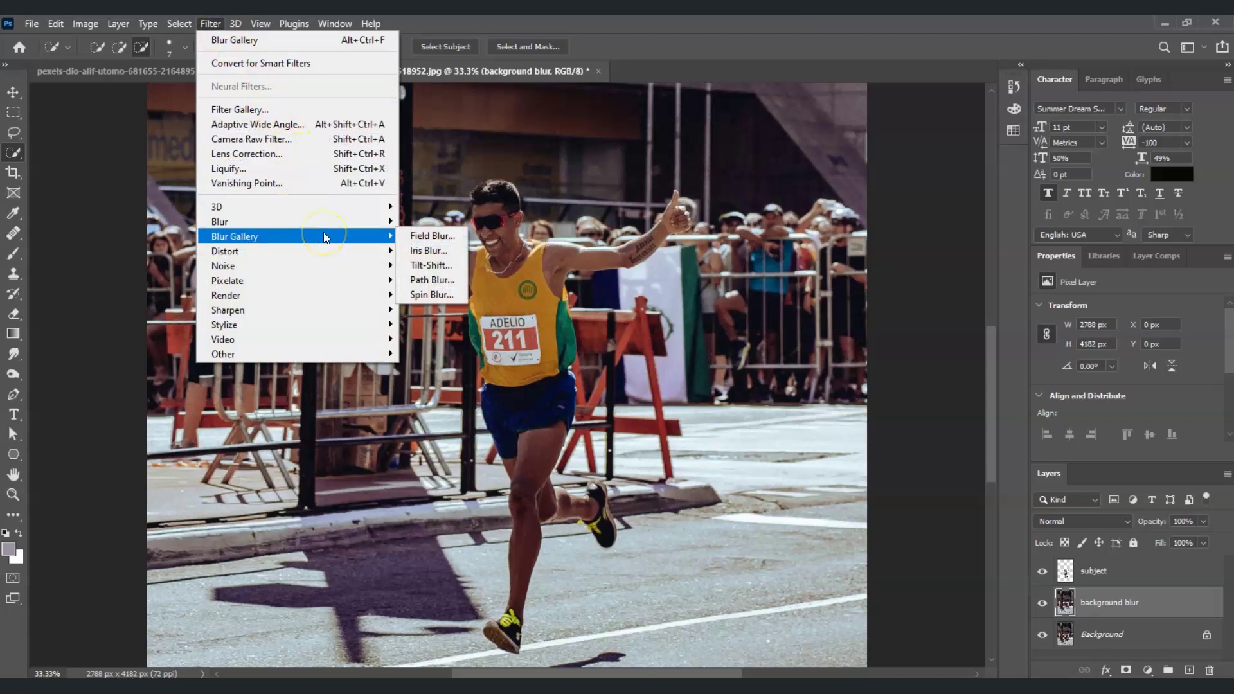
{"action": "left_click", "coordinate": [424, 281]}
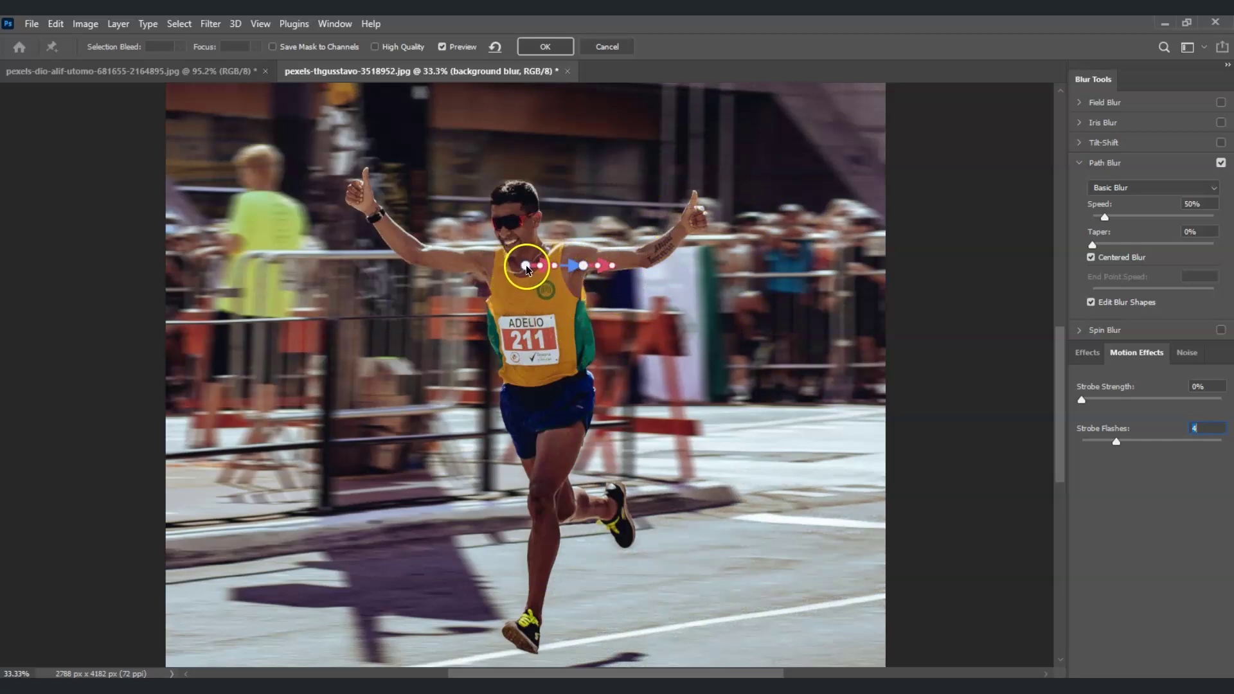
Stretch the upper blur path from the fence into the crowd and adjust the lower road path.
{"action": "left_click_drag", "start_coordinate": [525, 269], "coordinate": [289, 291]}
{"action": "left_click", "coordinate": [573, 270]}
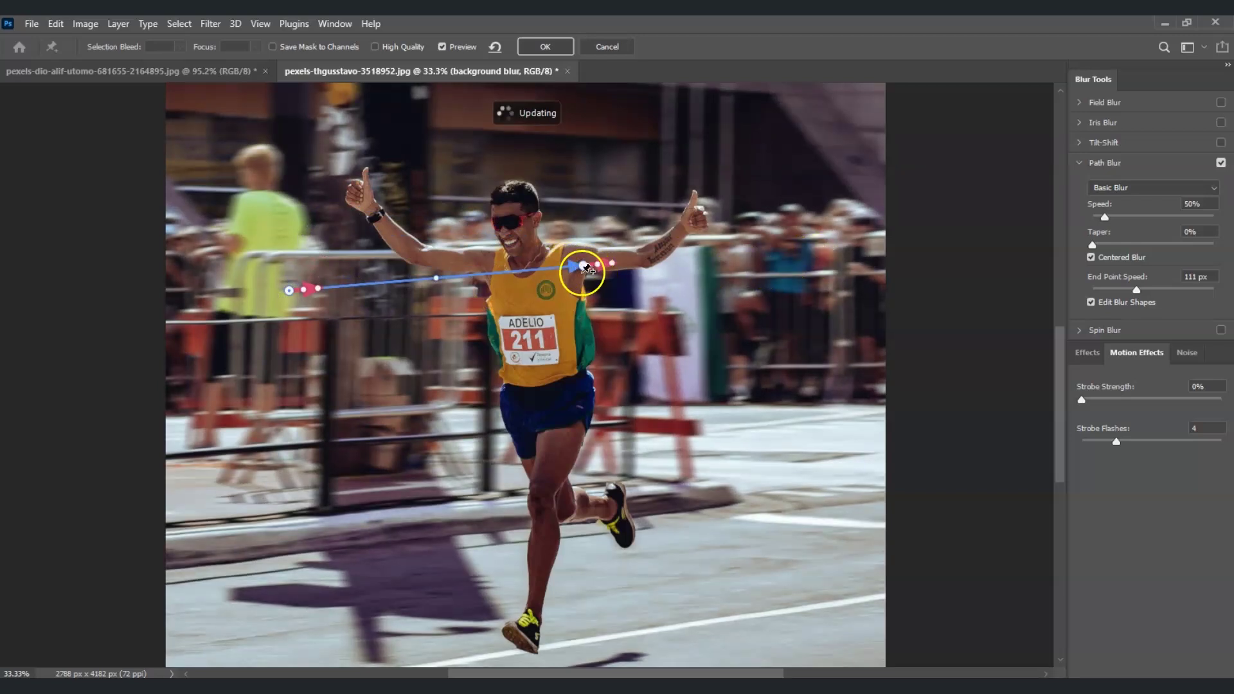
{"action": "left_click_drag", "start_coordinate": [583, 267], "coordinate": [737, 251]}
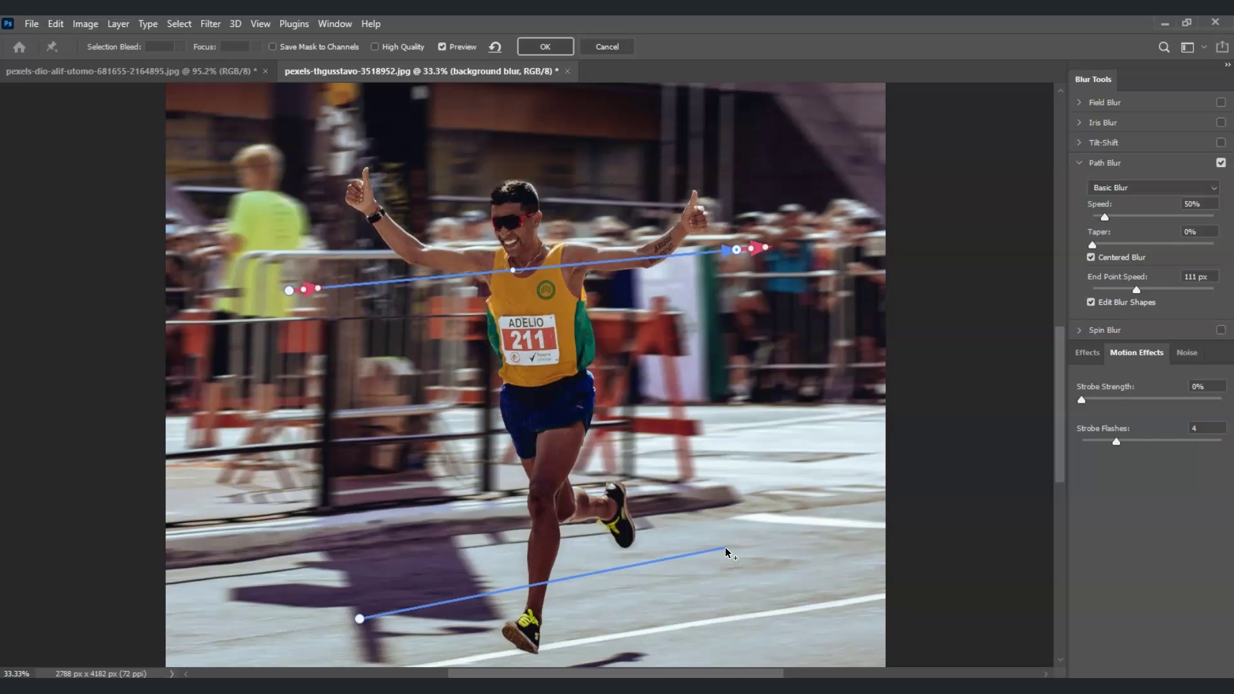
{"action": "mouse_move", "coordinate": [719, 557]}
{"action": "left_mouse_down"}
{"action": "mouse_move", "coordinate": [606, 559]}
{"action": "mouse_move", "coordinate": [707, 559]}
{"action": "mouse_move", "coordinate": [724, 547]}
{"action": "left_mouse_up"}
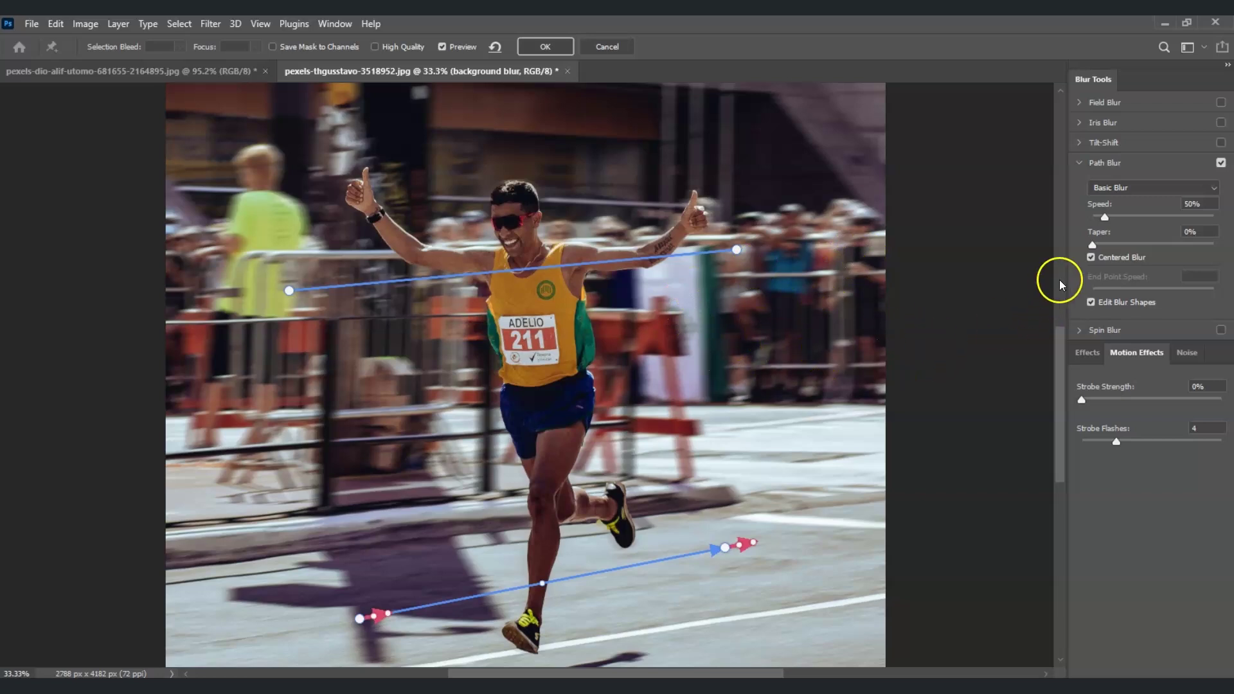
Set Path Blur speed to 70% and commit the blur.
{"action": "left_click_drag", "start_coordinate": [1107, 220], "coordinate": [1117, 219]}
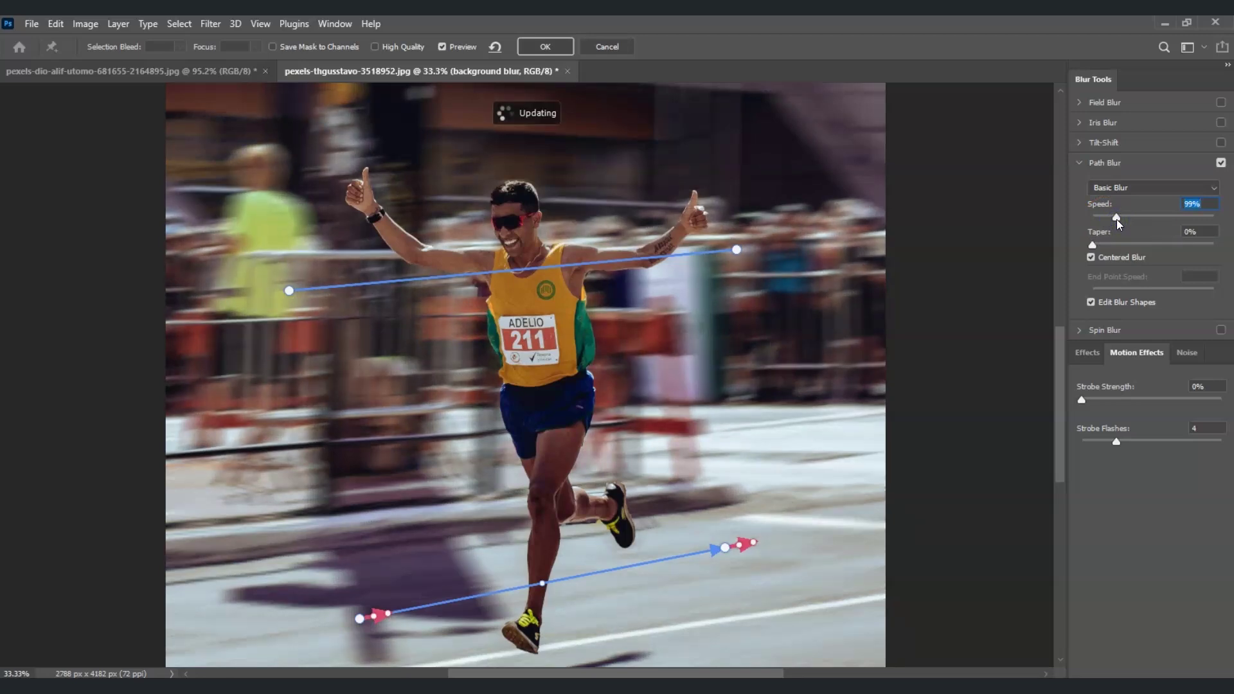
{"action": "left_click", "coordinate": [1177, 206]}
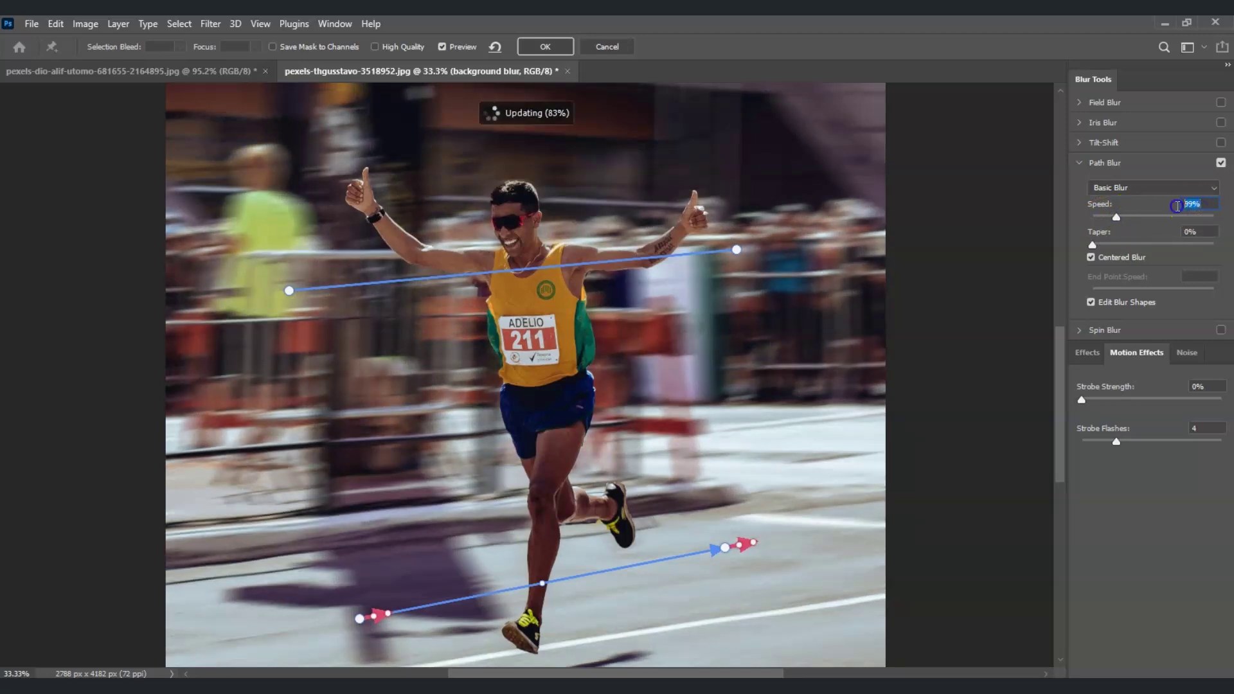
{"action": "type", "text": "70"}
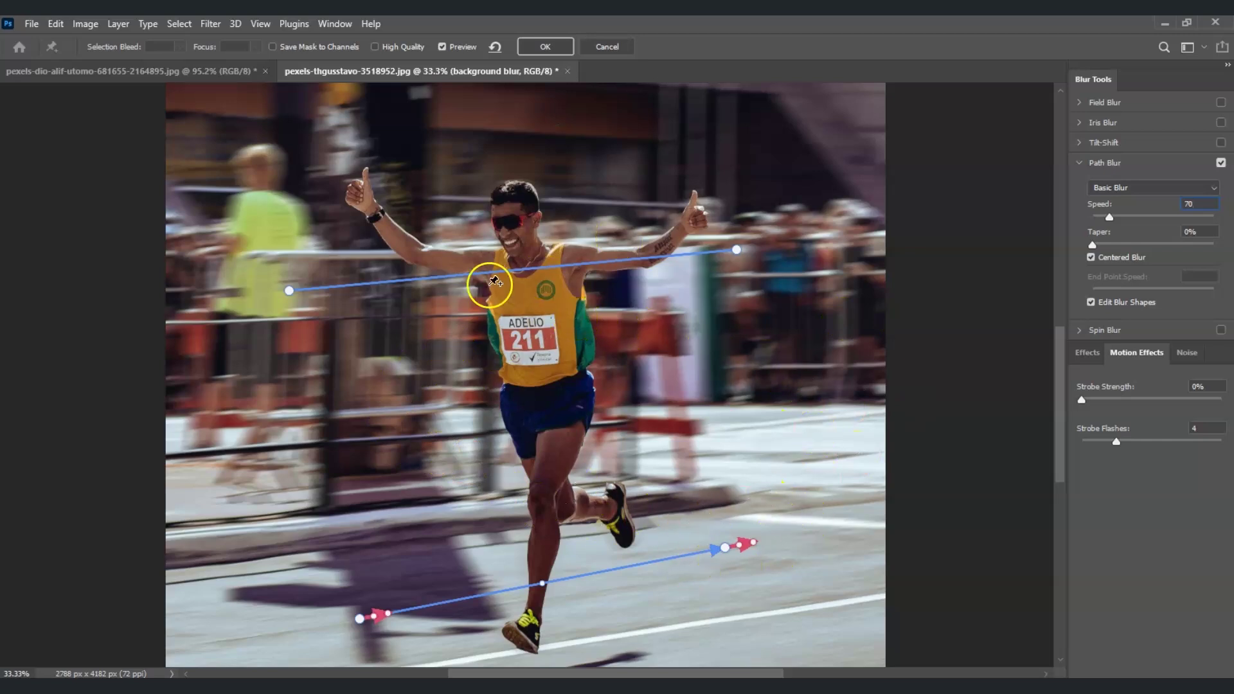
{"action": "left_click", "coordinate": [547, 48]}
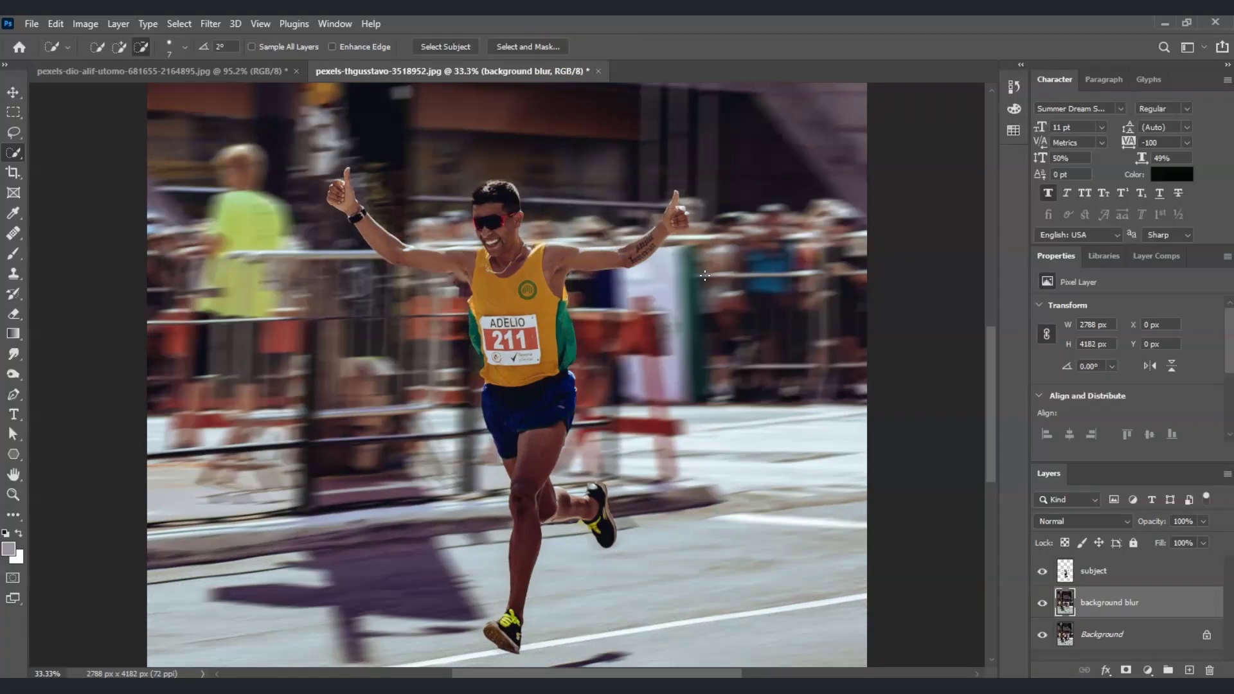
{"action": "left_click", "coordinate": [1042, 603]}
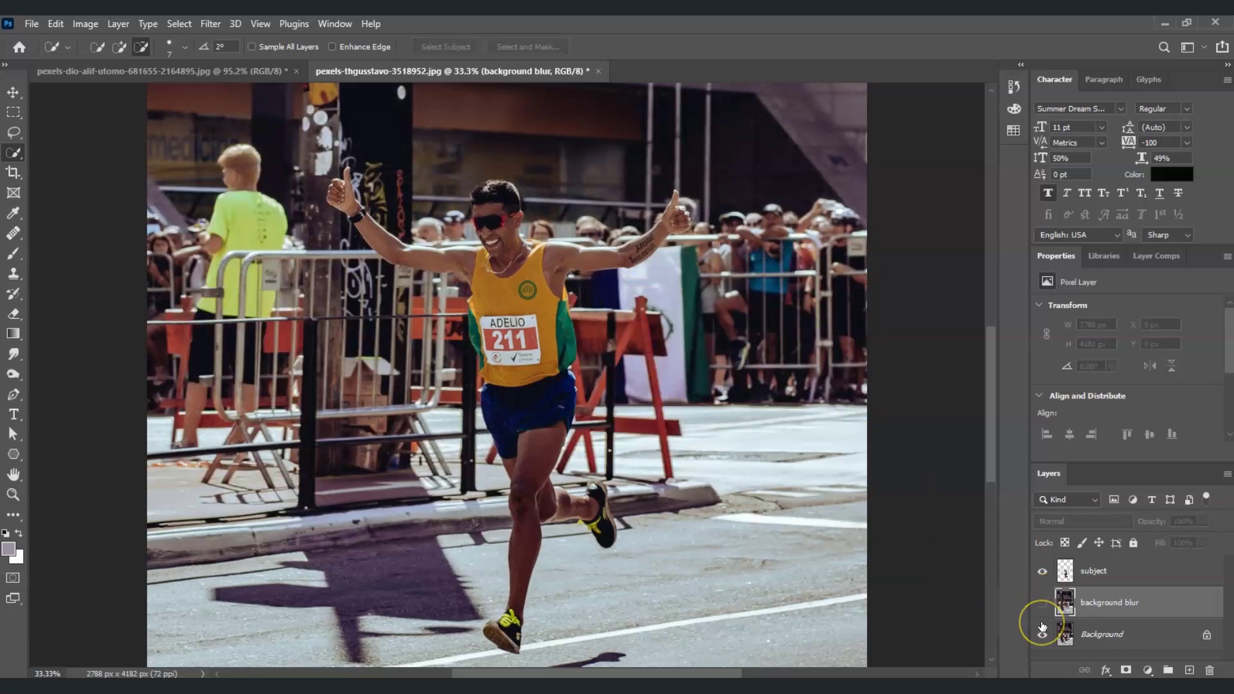
{"action": "left_click", "coordinate": [1042, 603]}
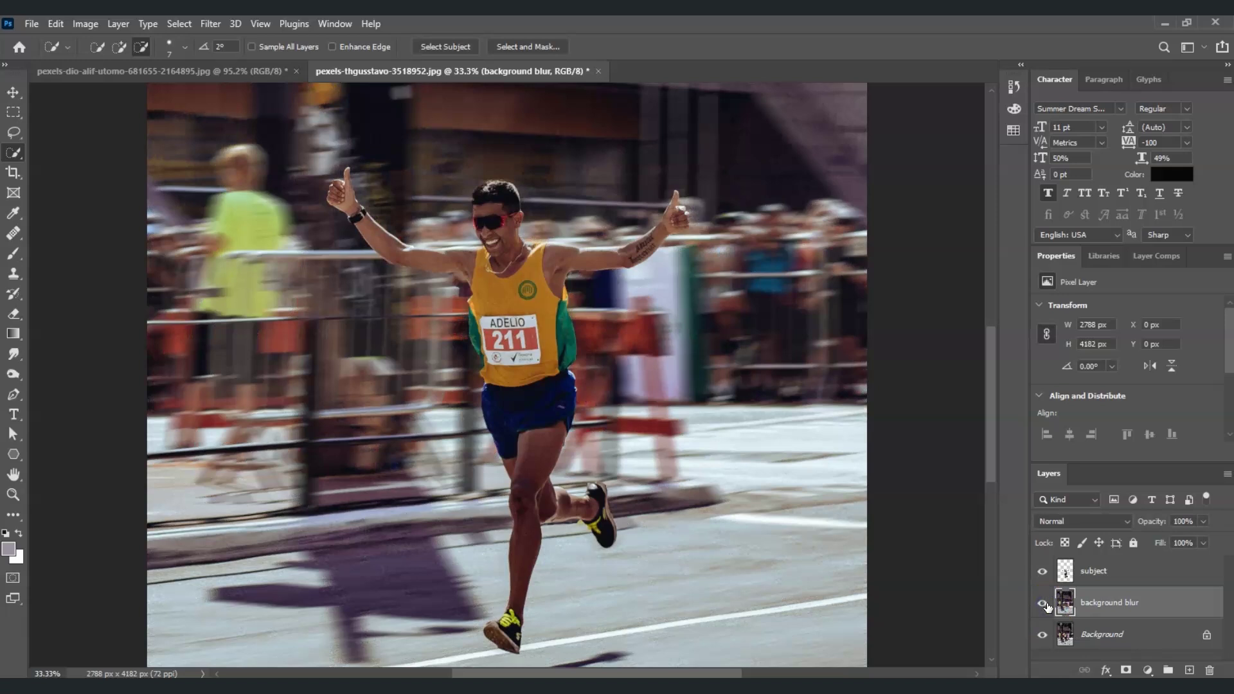